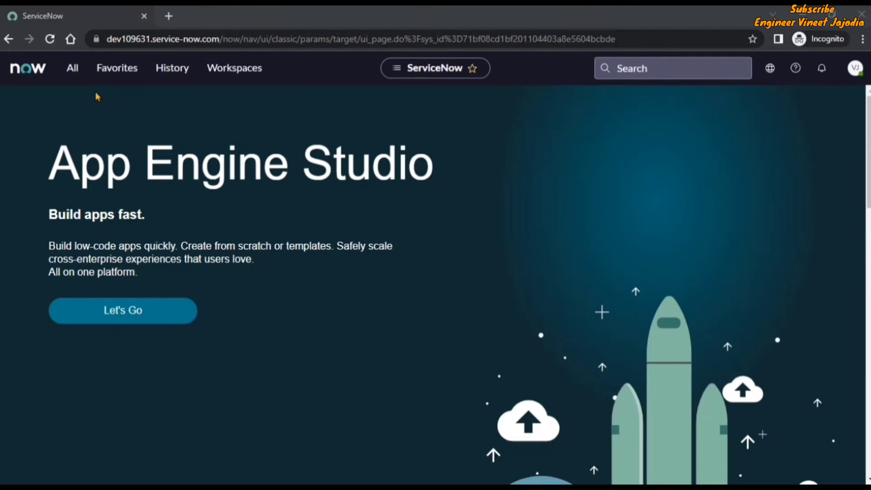
- Open the full incident table list by entering incident.list in the application navigator
left_click(73, 70)
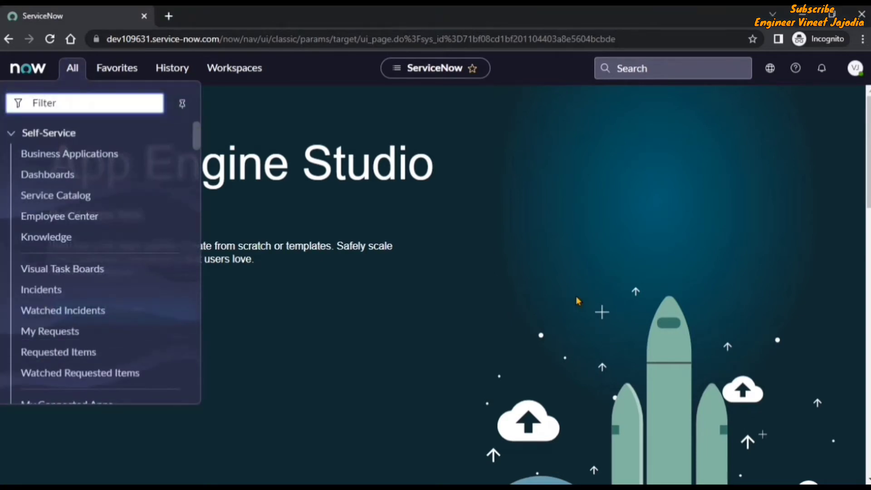
type("incident.list")
key("Return")
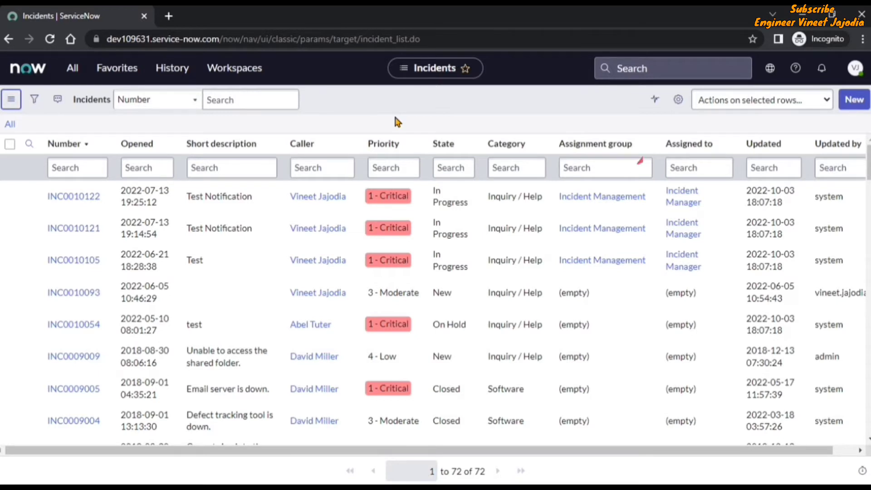
- Open the incident list's column personalization and remove Opened from the selected columns
left_click(678, 103)
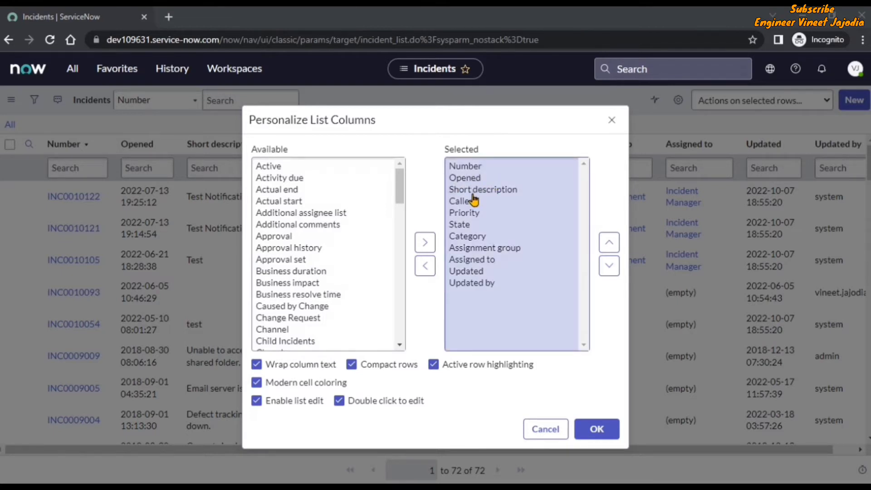
left_click(472, 178)
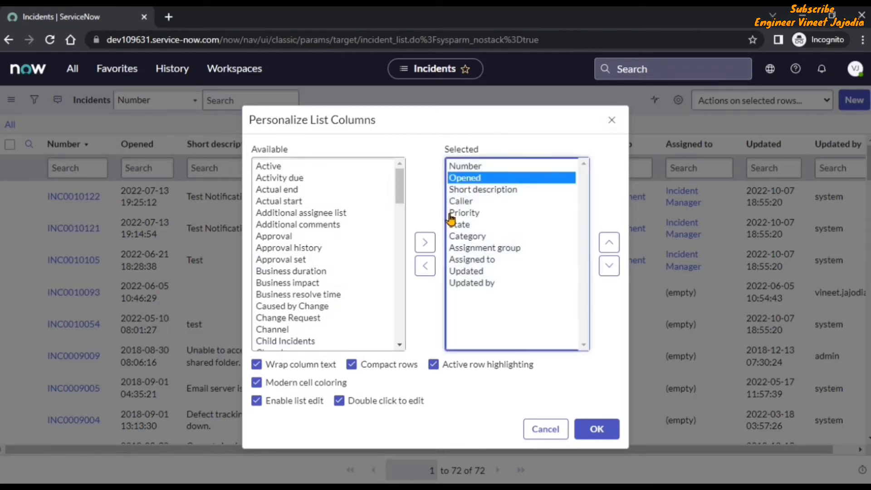
left_click(425, 267)
- Add the Active field to the selected columns of the incident list
scroll(361, 249, "up", 10)
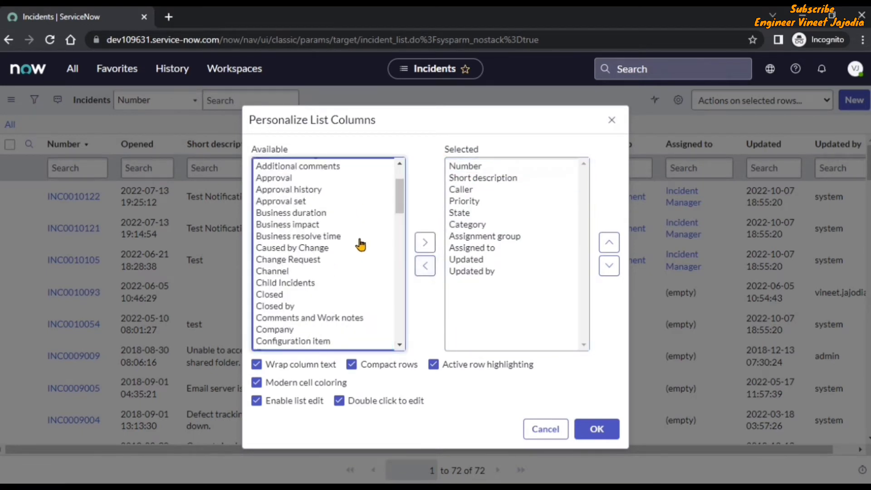
scroll(362, 245, "up", 2)
left_click(277, 168)
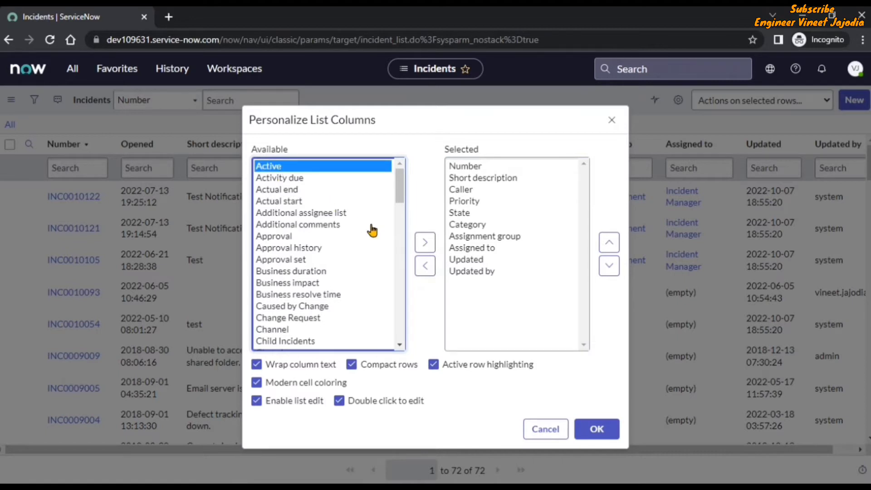
left_click(426, 245)
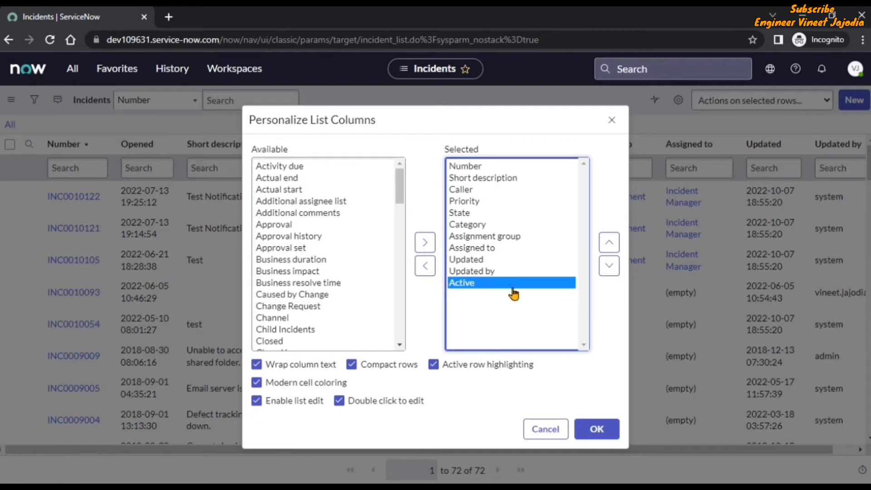
- Move the Active column up to directly after Number and apply the personalized column layout
left_click(609, 243)
left_click(609, 244)
left_click(610, 243)
left_click(610, 243)
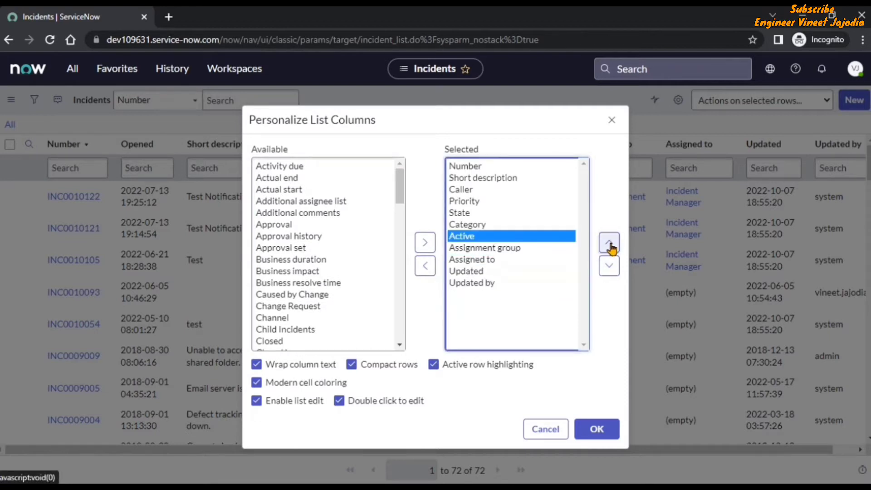
left_click(609, 244)
left_click(610, 244)
left_click(609, 244)
left_click(610, 243)
left_click(610, 243)
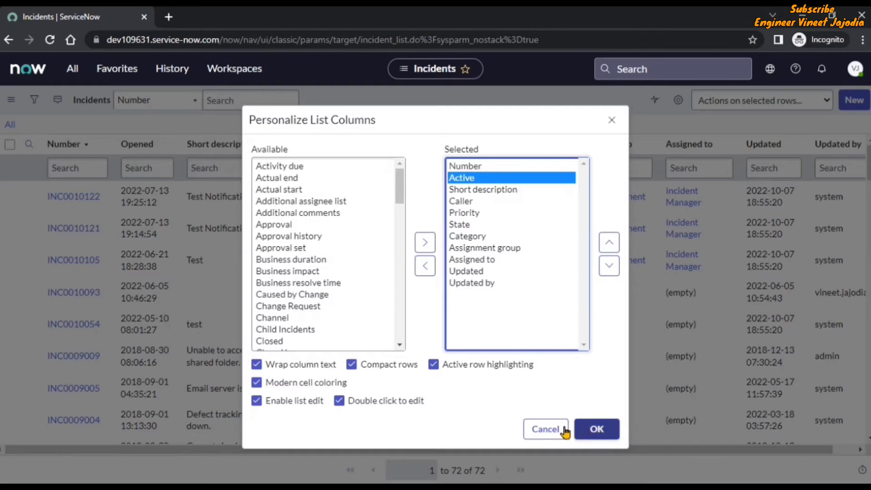
left_click(596, 431)
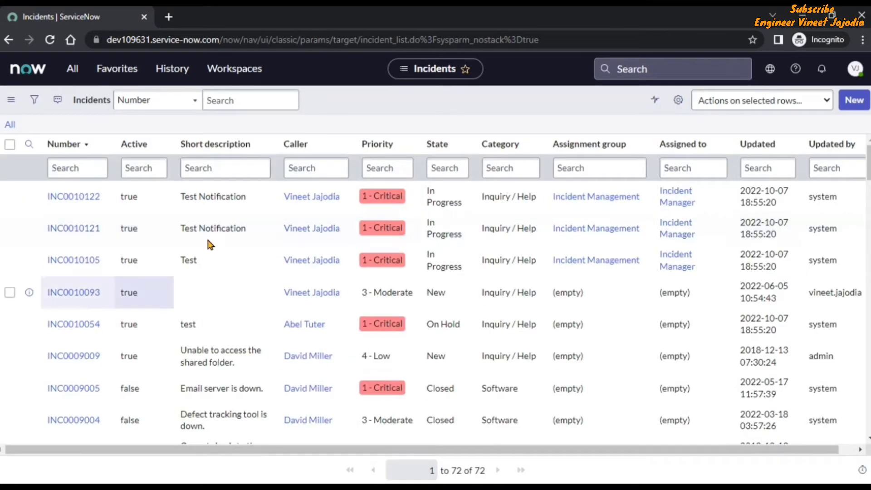
- Check the Active column in the incident list and review the display and editing options in the list personalization
left_click(164, 172)
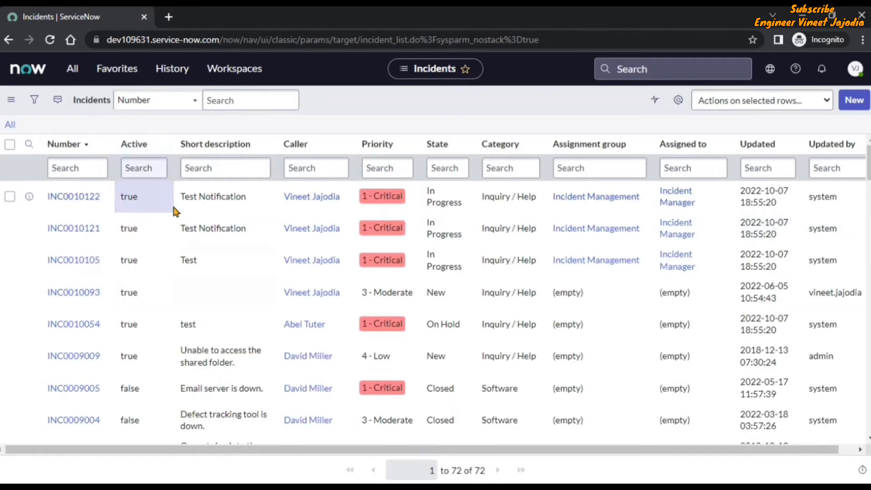
left_click(152, 198)
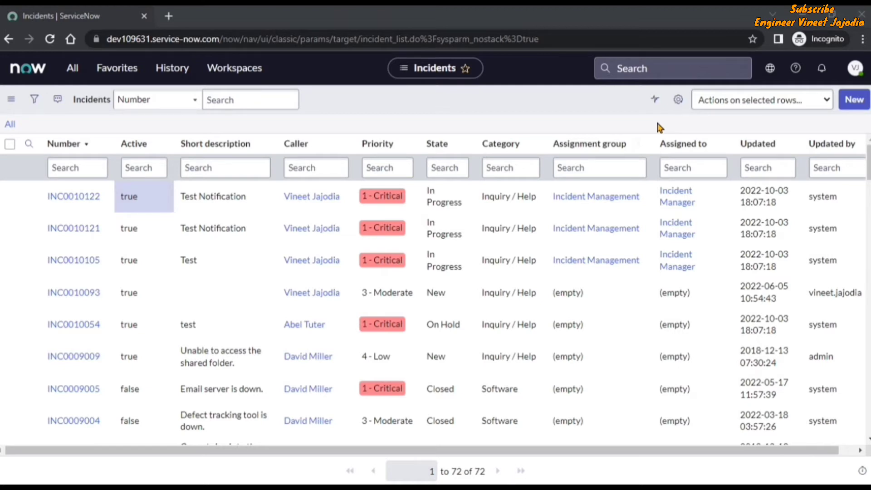
left_click(680, 104)
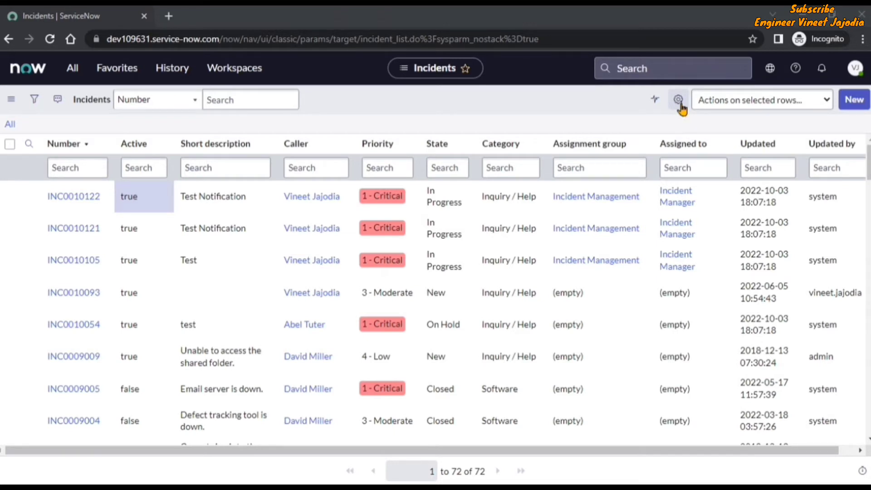
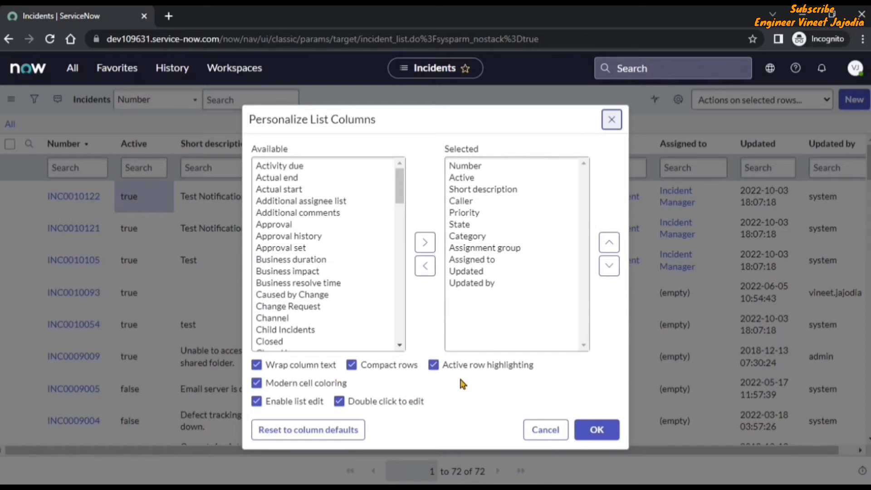
left_click(599, 430)
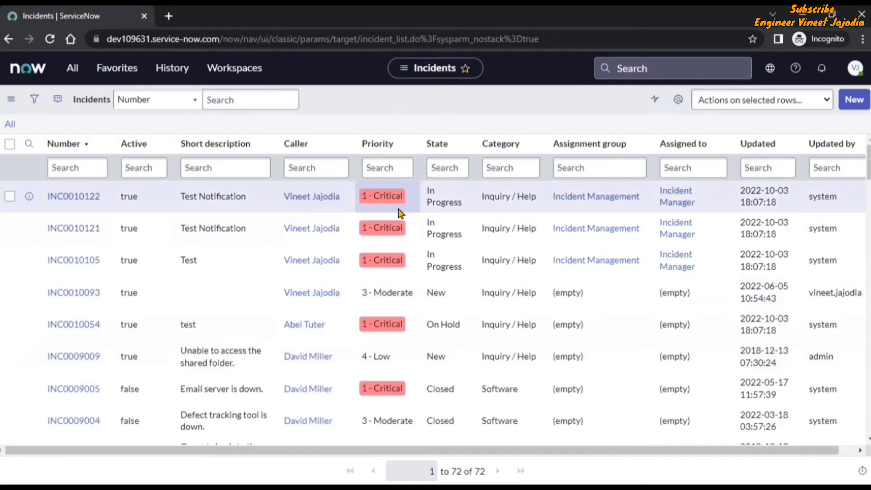
- Open the first incident's short description for inline editing and cancel the edit
left_click(255, 206)
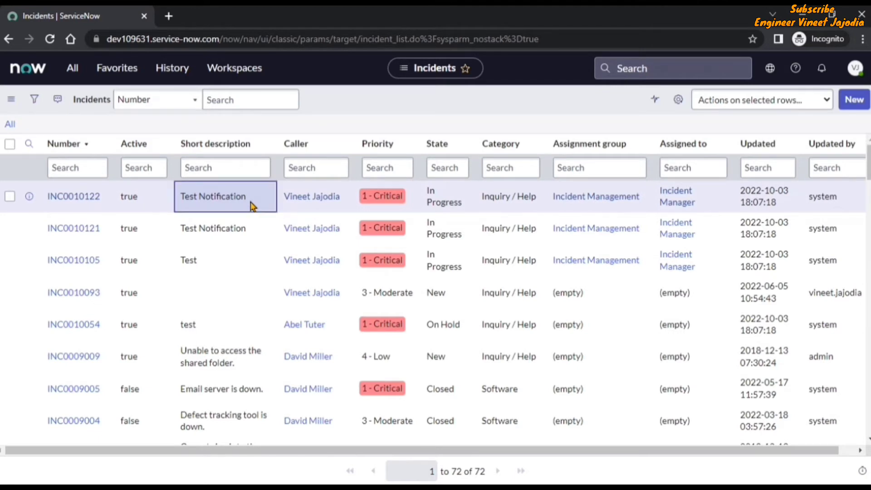
double_click(253, 206)
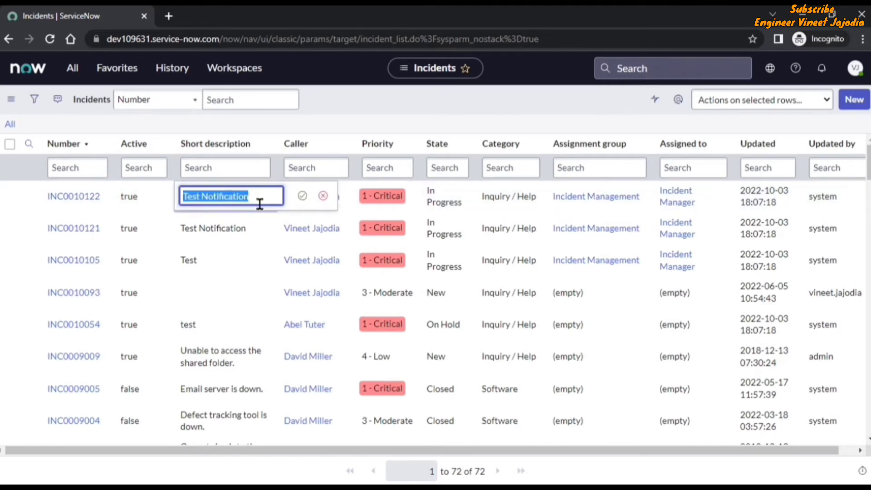
key("Escape")
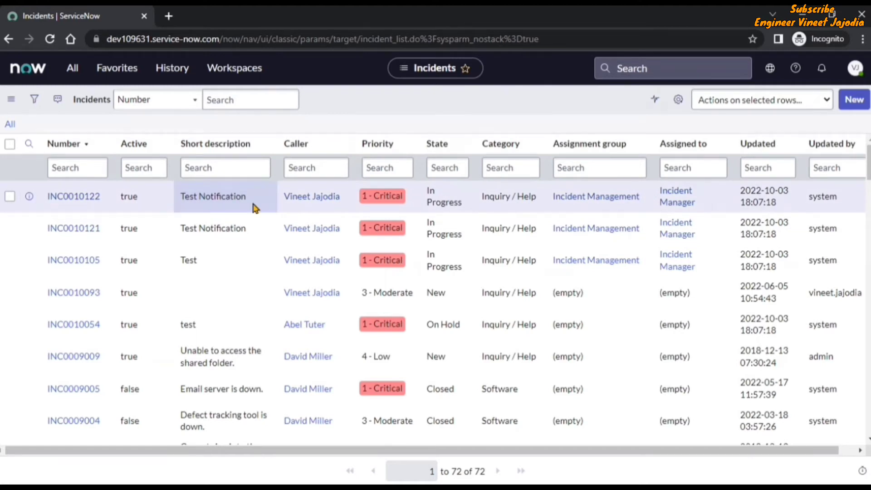
- Disable Wrap column text, Compact rows, Active row highlighting, Modern cell coloring, Enable list edit and Double click to edit, and apply the settings
left_click(676, 102)
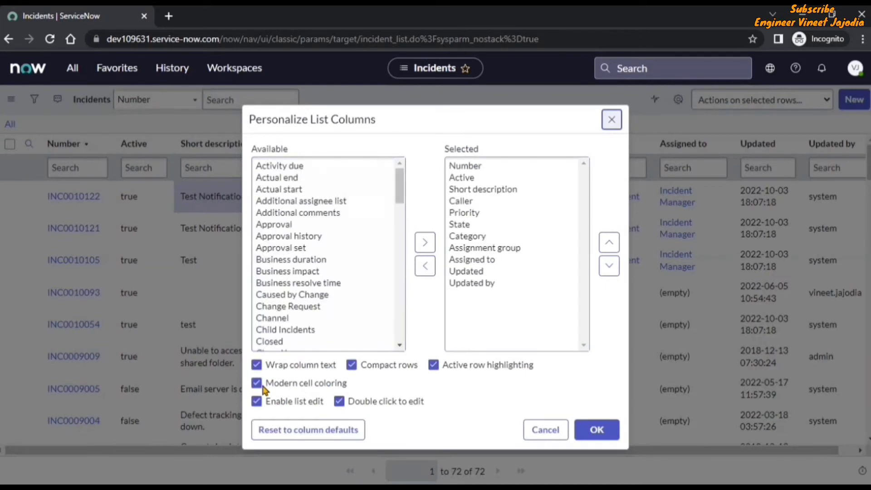
left_click(257, 365)
left_click(256, 383)
left_click(256, 401)
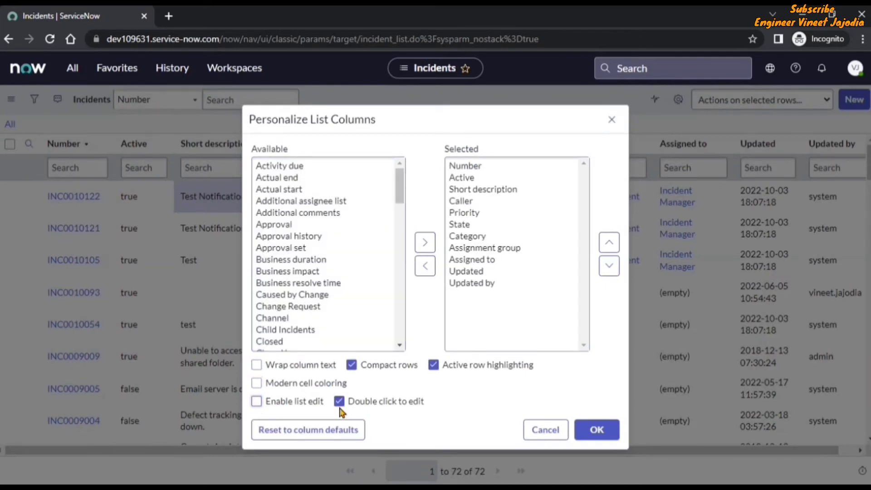
left_click(339, 401)
left_click(352, 365)
left_click(433, 365)
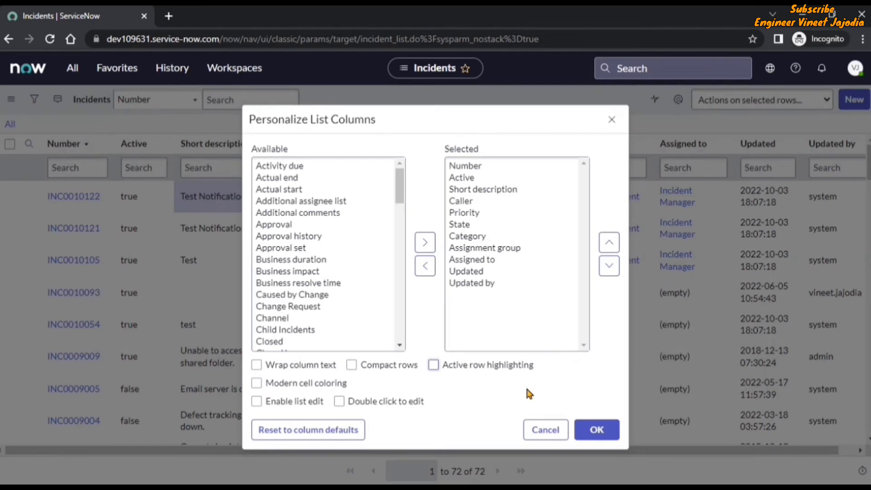
left_click(595, 434)
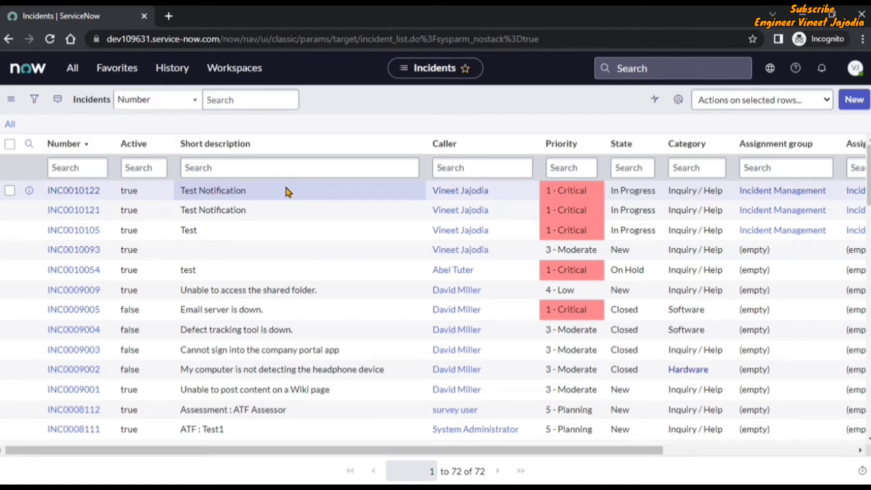
- Try to edit the short descriptions of several incidents directly in the list
double_click(309, 192)
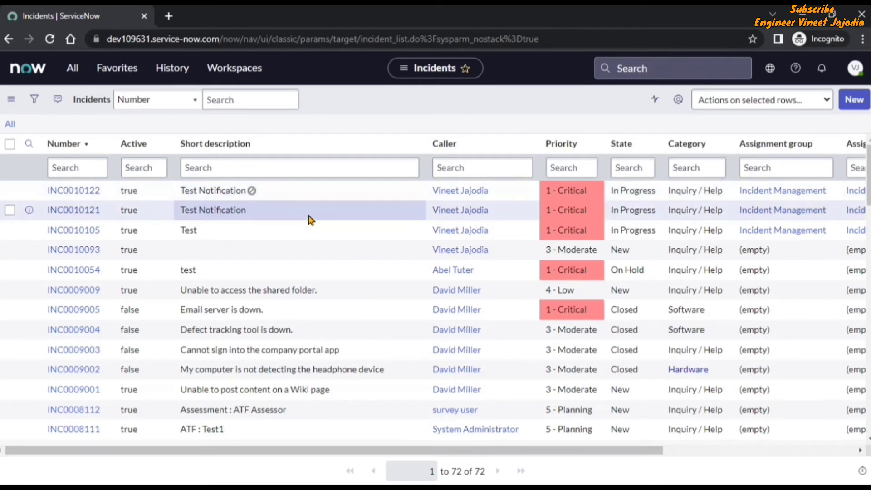
double_click(307, 212)
double_click(312, 234)
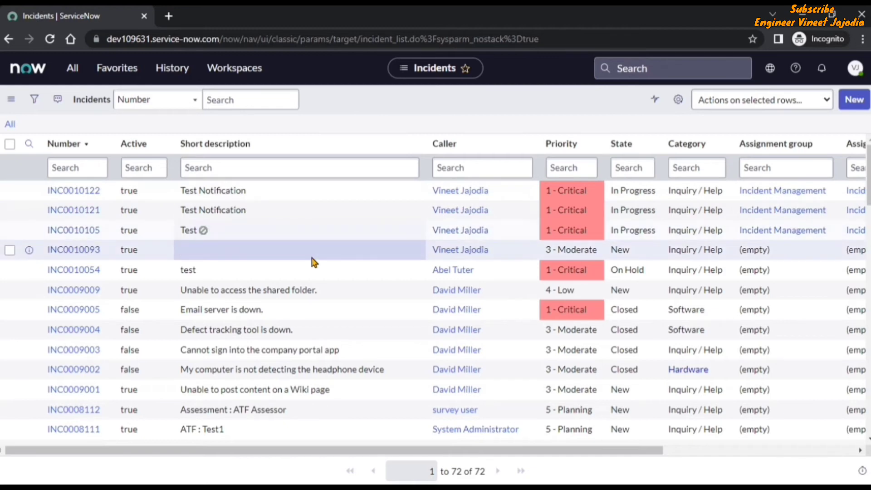
double_click(315, 271)
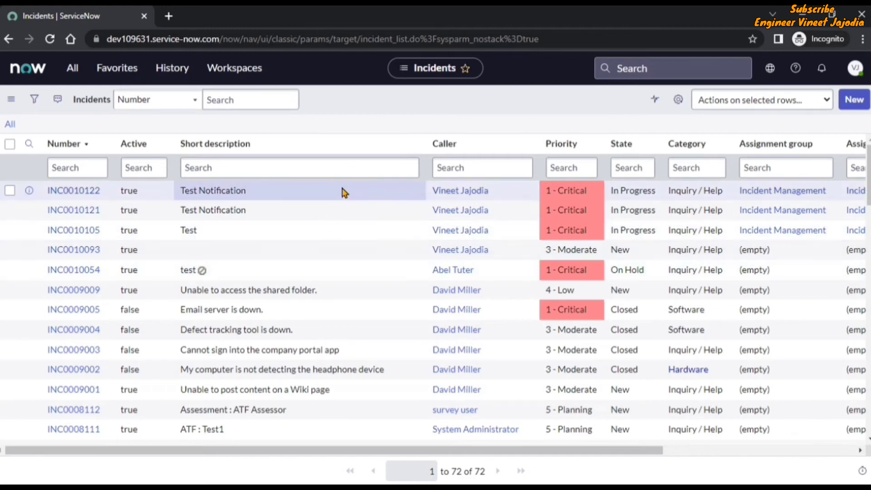
- Review the incident list's personalization settings, including the column defaults reset option, and close them without applying changes
left_click(679, 101)
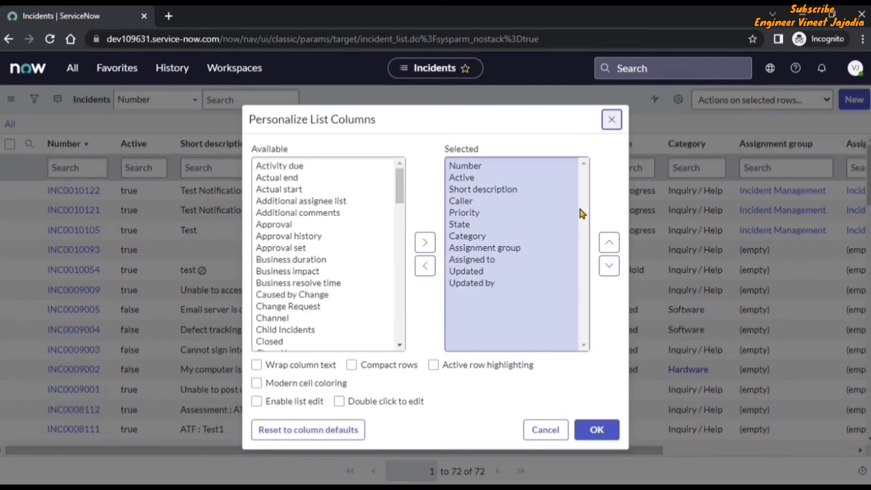
left_click_drag(342, 200, 284, 362)
left_click(399, 424)
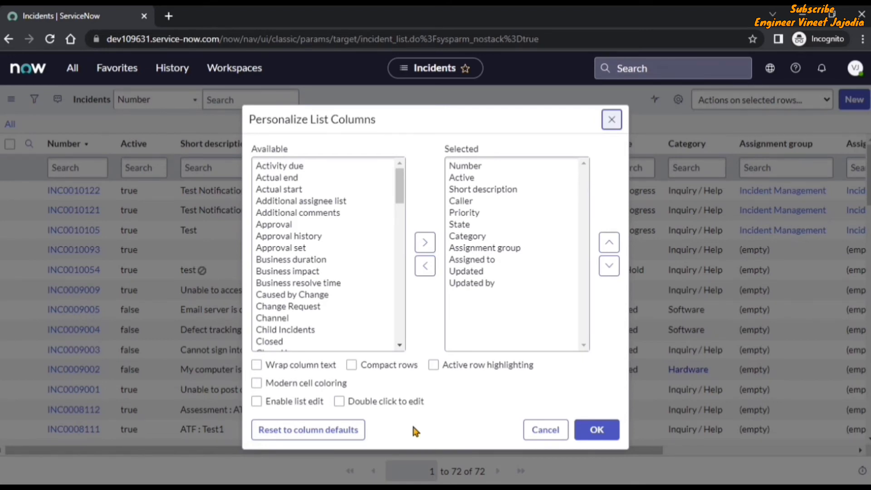
left_click(547, 428)
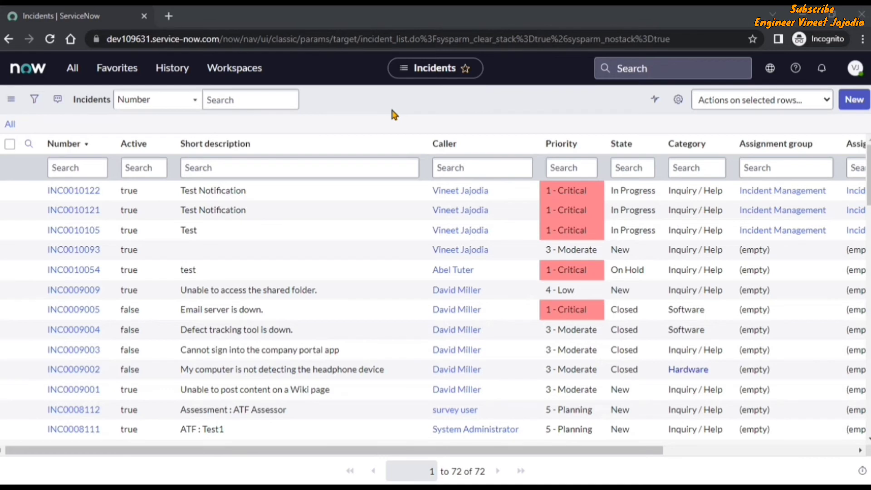
- Impersonate the demo user account from the recent impersonations
left_click(853, 70)
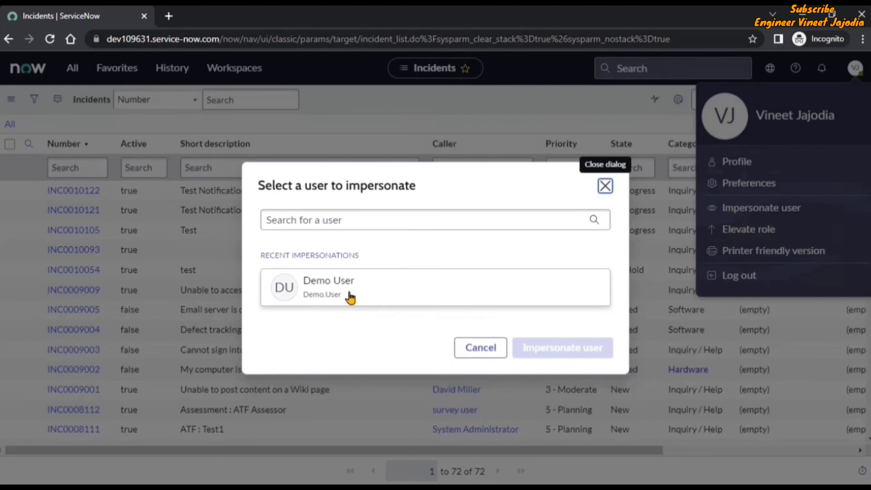
left_click(351, 300)
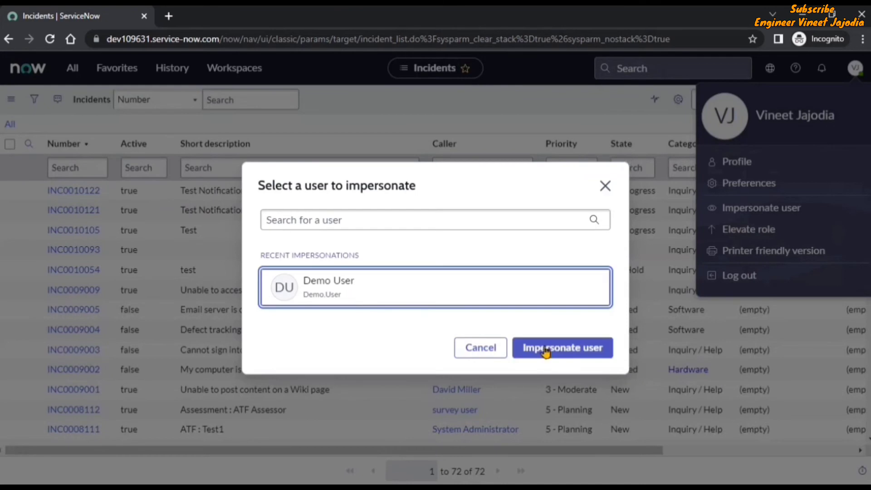
left_click(561, 354)
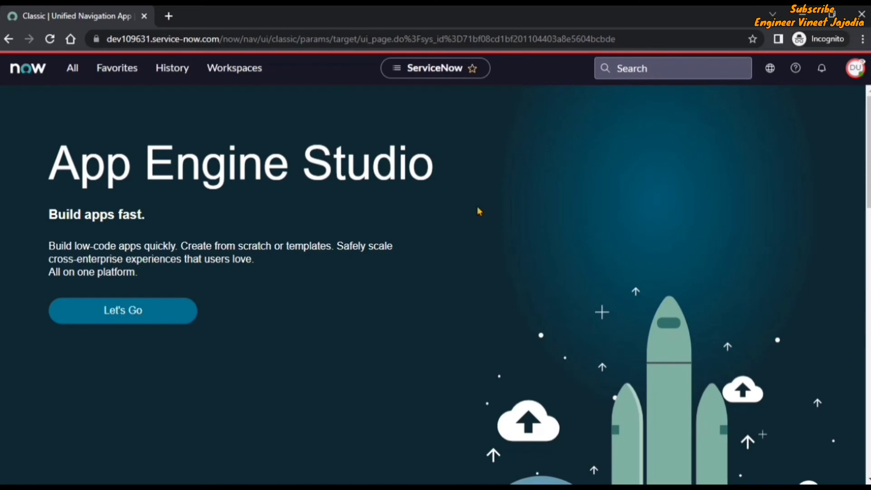
- Open the incident list with incident.list while impersonating the demo user
left_click(72, 68)
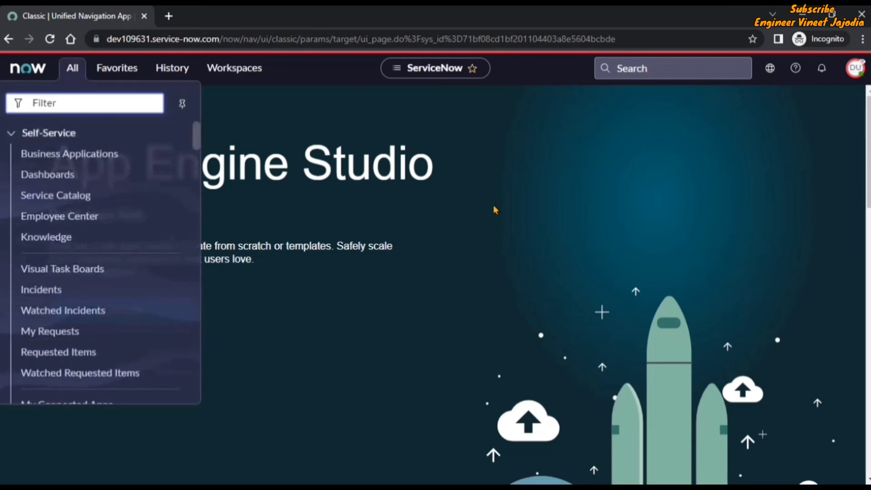
type("ind")
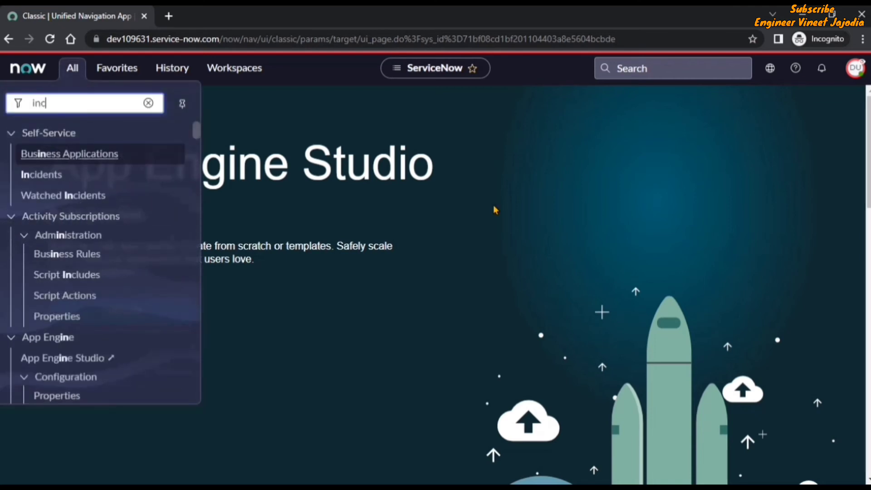
type("ident.lis")
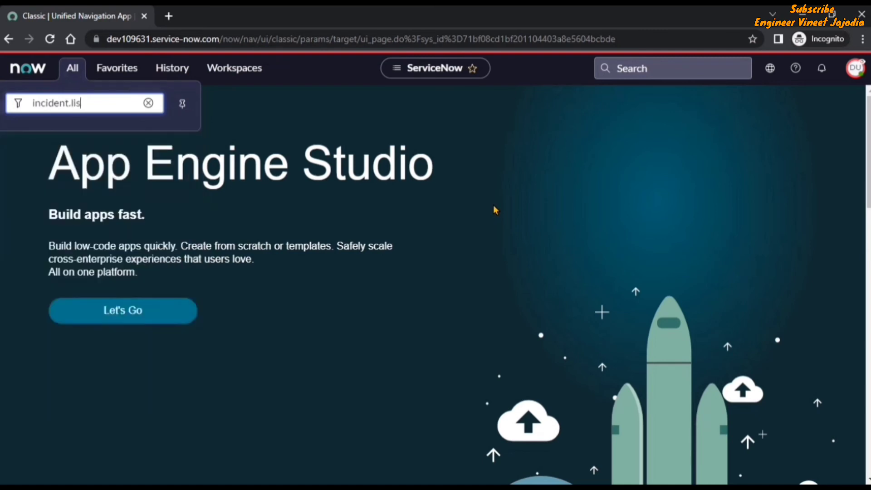
type("t")
key("Return")
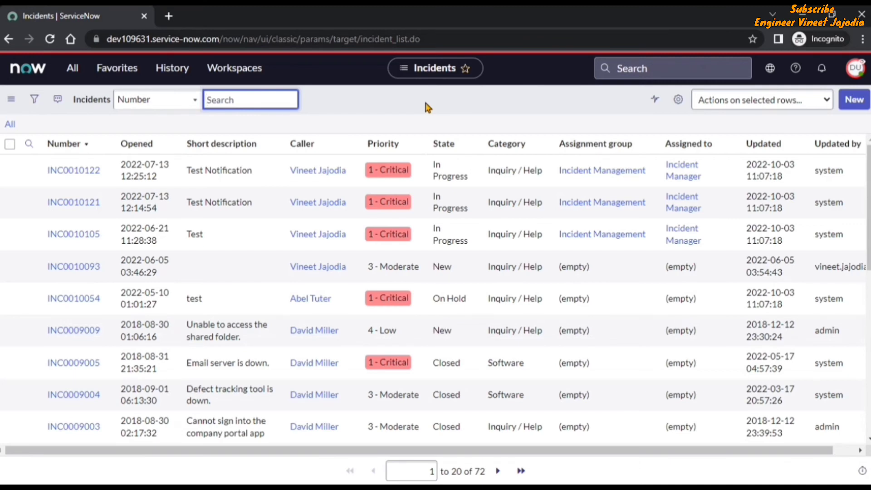
- End the impersonation of the demo user and return to the original account's incident list
left_click(407, 109)
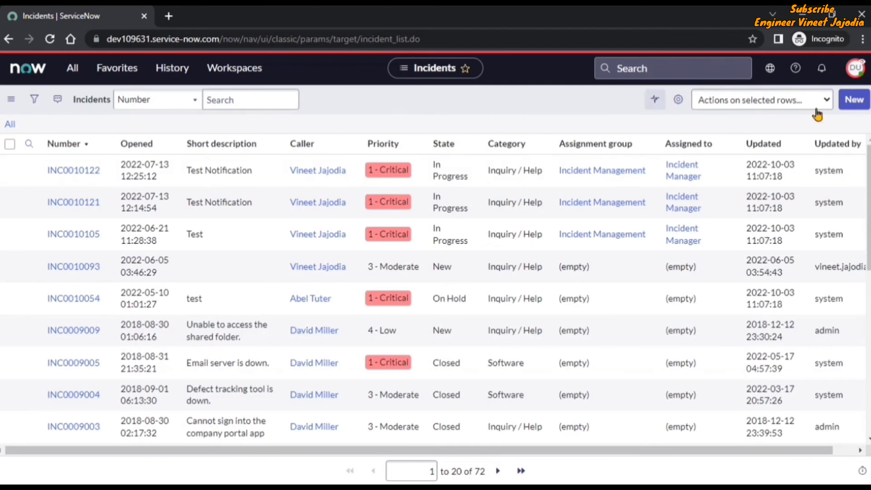
left_click(855, 68)
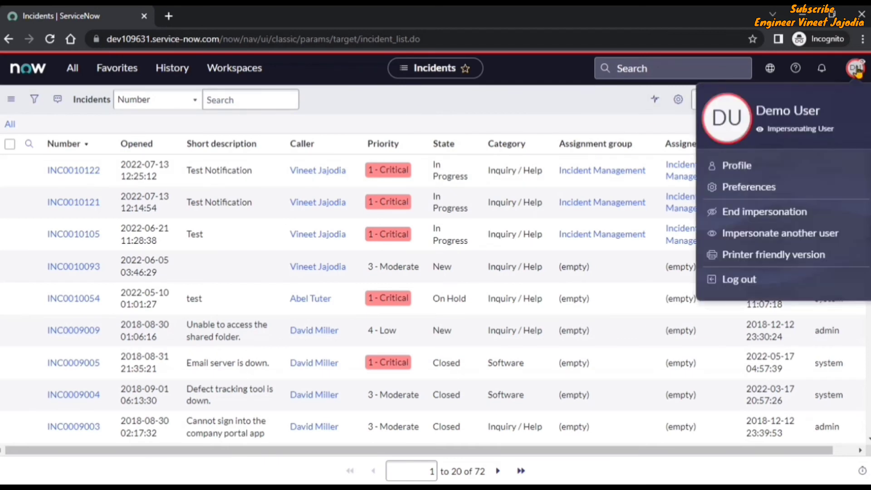
left_click(745, 217)
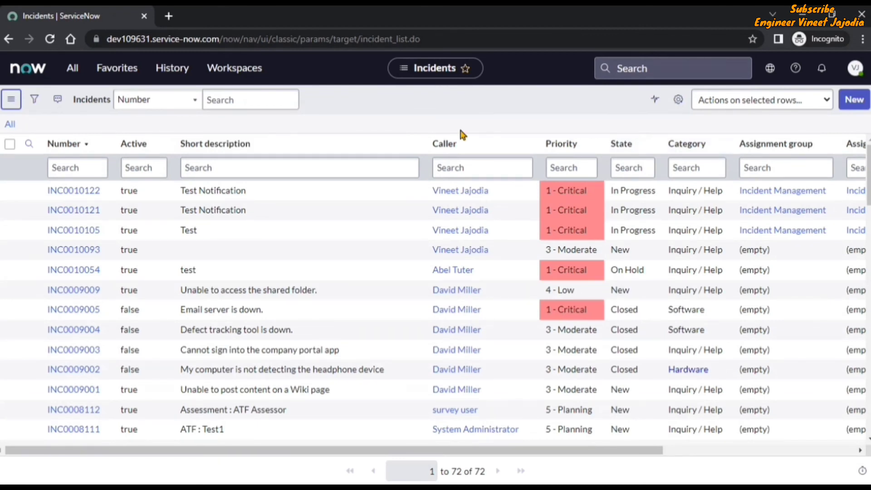
- Reset the incident list's personalized columns to the column defaults
left_click(678, 101)
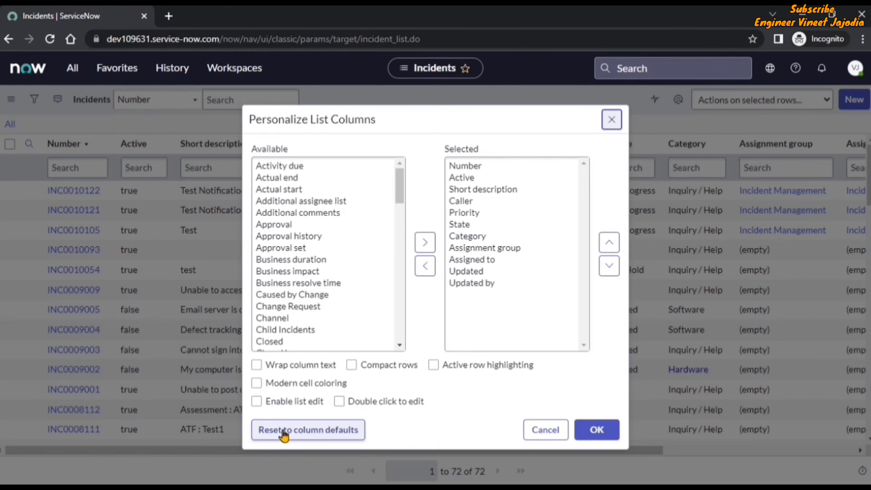
left_click(283, 432)
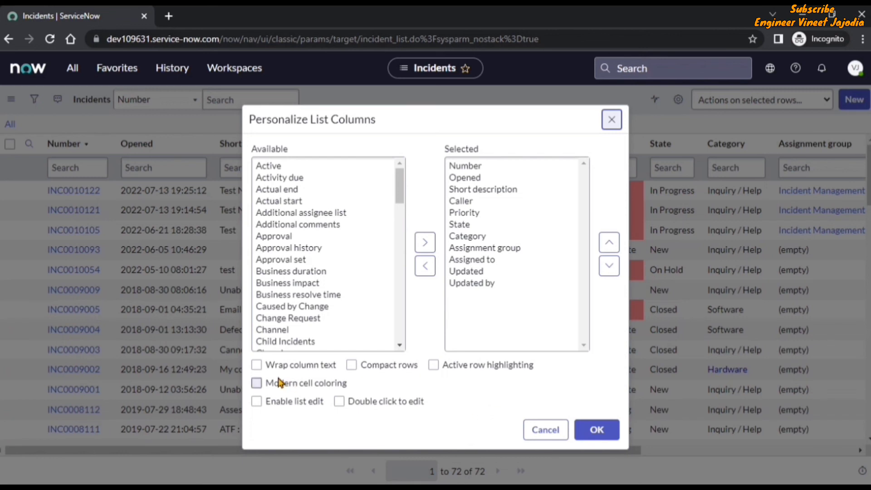
- Enable wrapped column text, modern cell coloring, list edit, double click to edit, compact rows and active row highlighting for the incident list, and apply
left_click(257, 365)
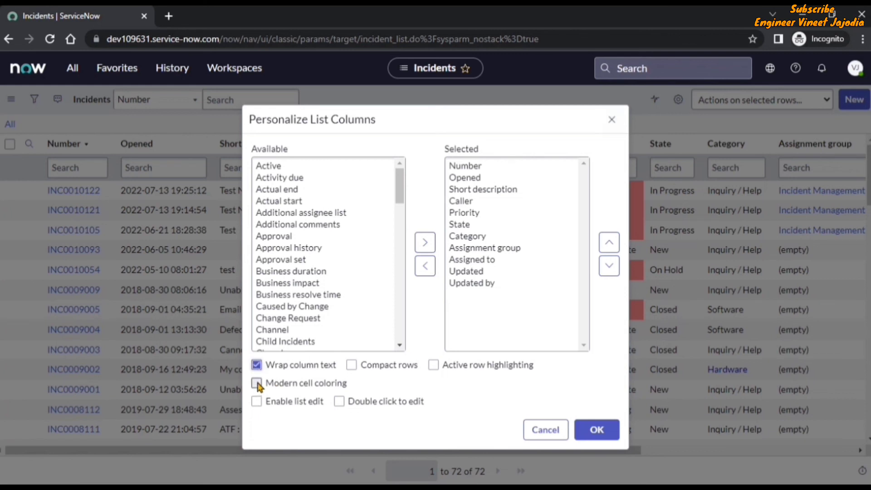
left_click(256, 383)
left_click(257, 402)
left_click(340, 402)
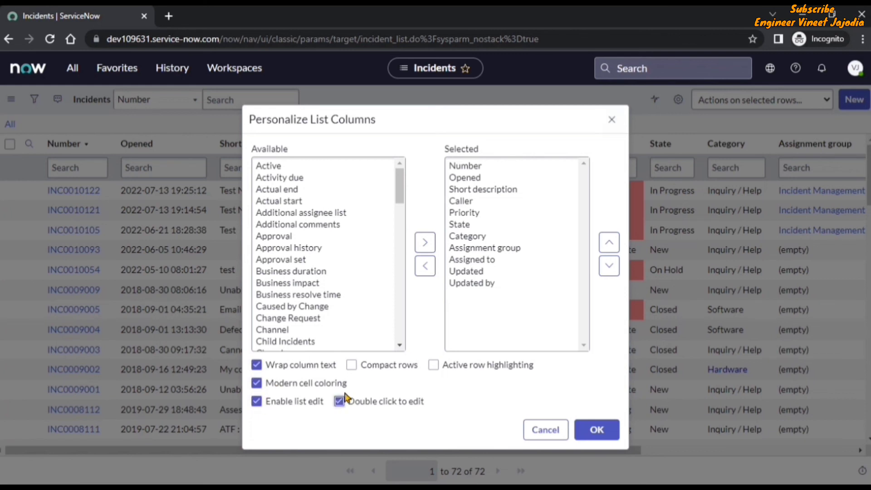
left_click(352, 366)
left_click(433, 366)
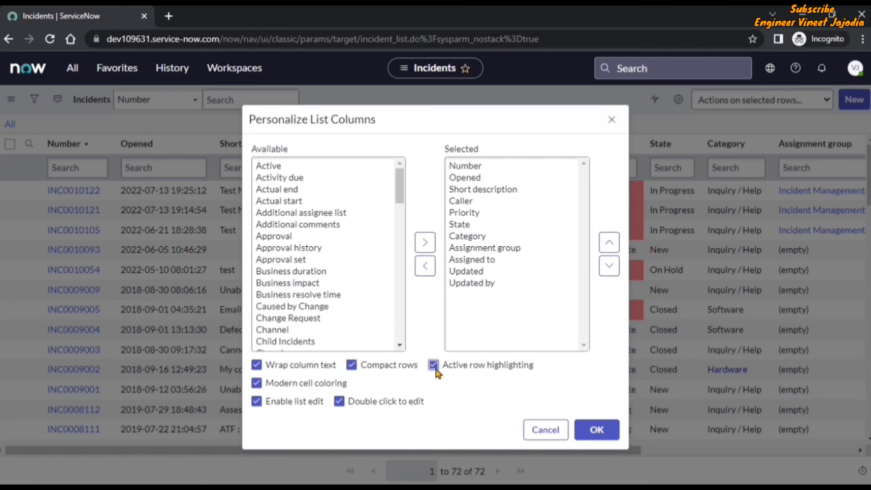
left_click(597, 430)
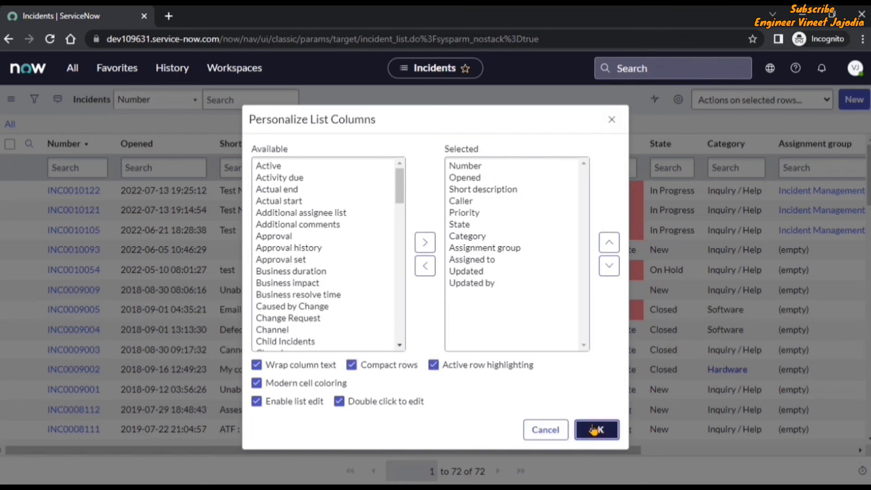